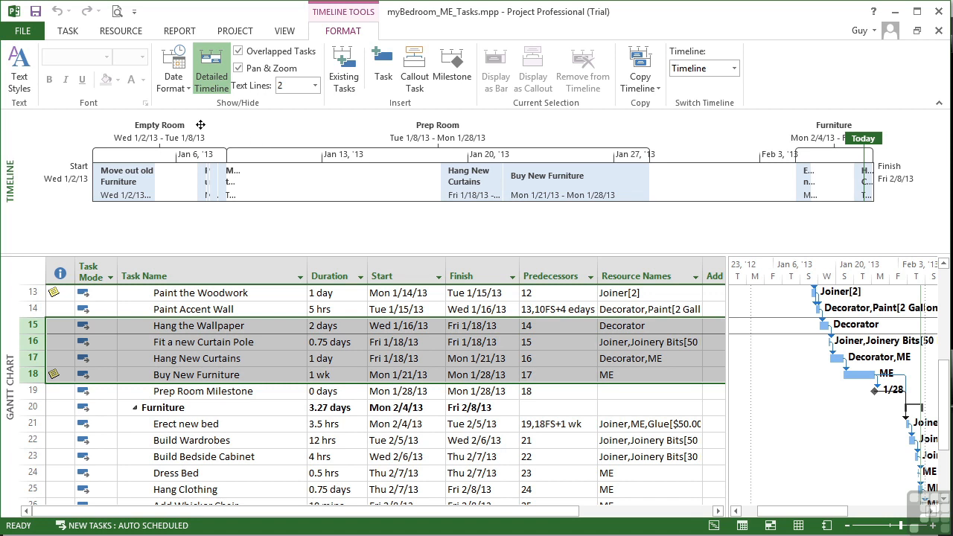
# Try the Jan 28 date format and the day-only 28 format on the timeline
pyautogui.click(186, 88)
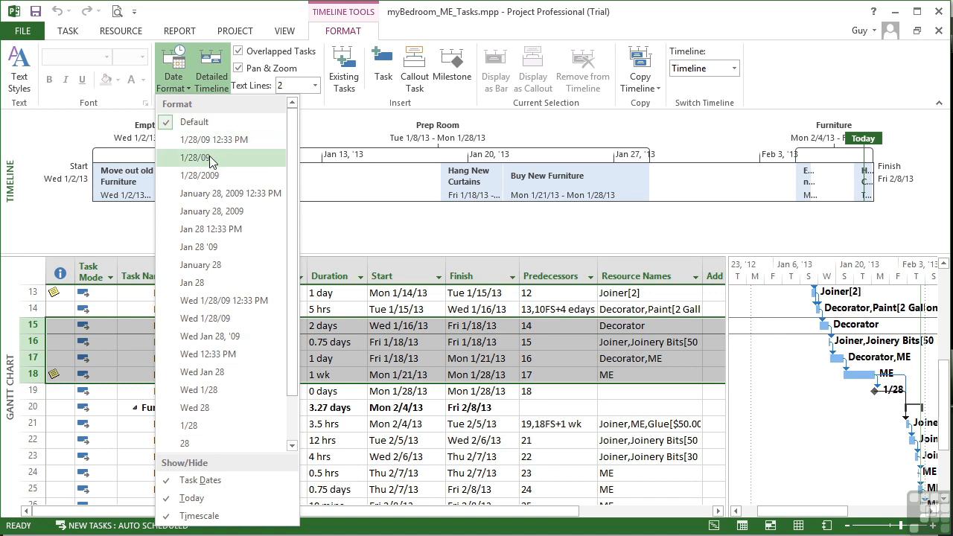
pyautogui.click(192, 288)
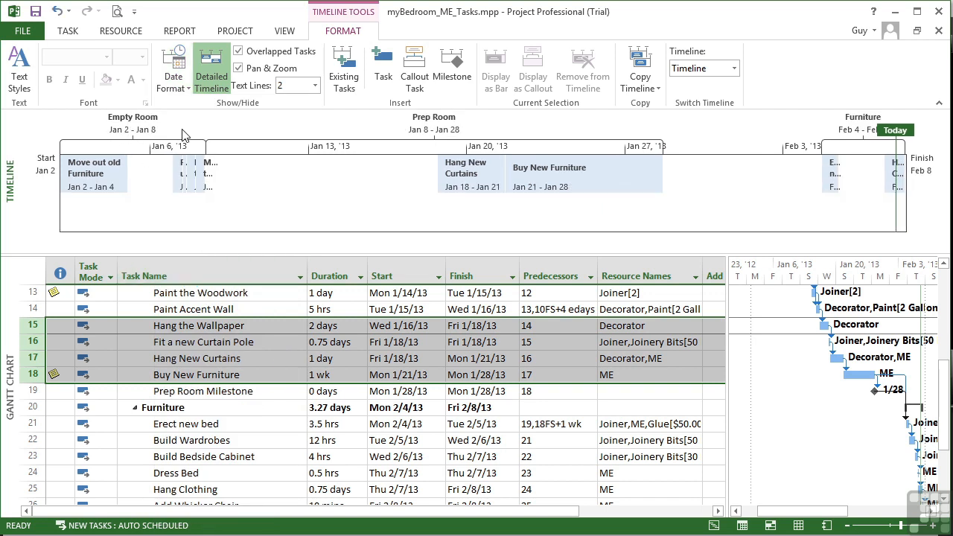
pyautogui.click(179, 89)
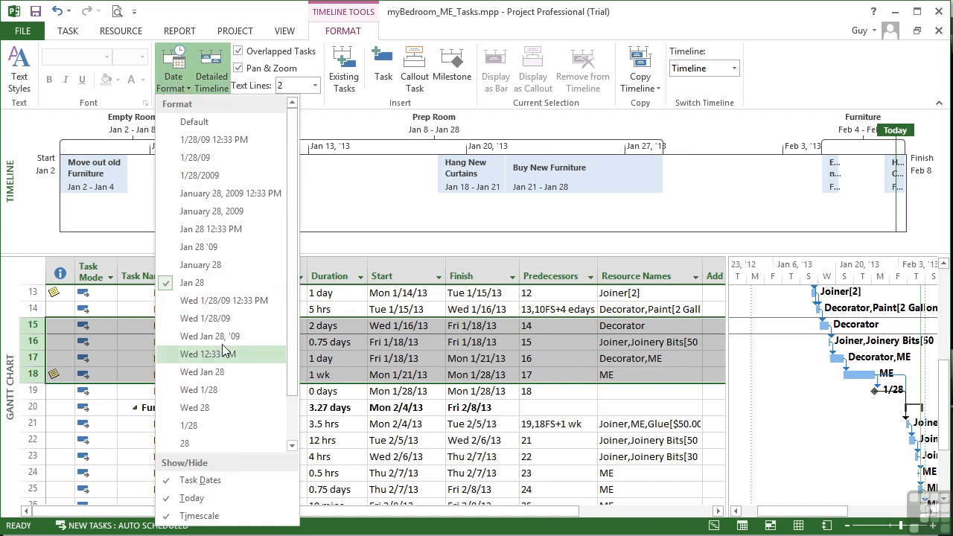
pyautogui.click(200, 443)
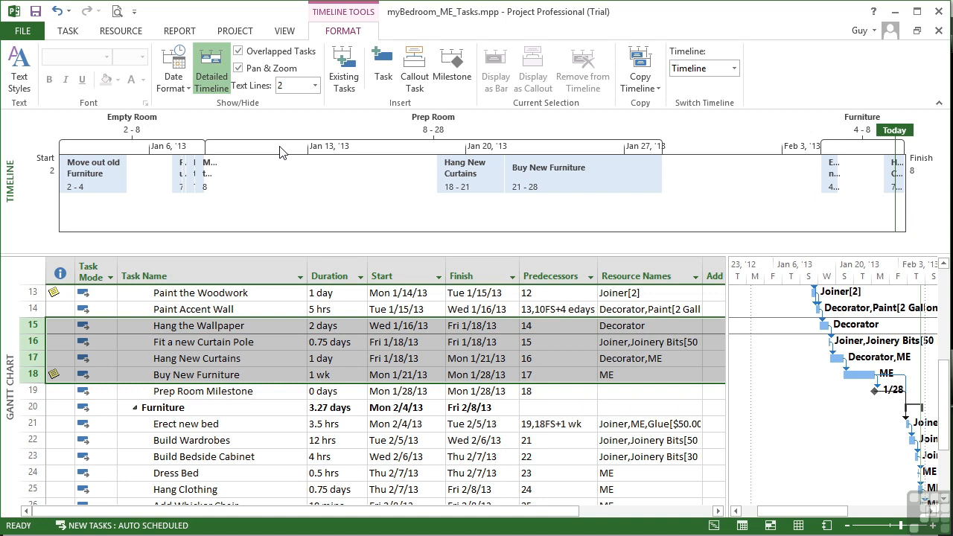
# Set the timeline's date format to the month/day style 1/28
pyautogui.click(183, 87)
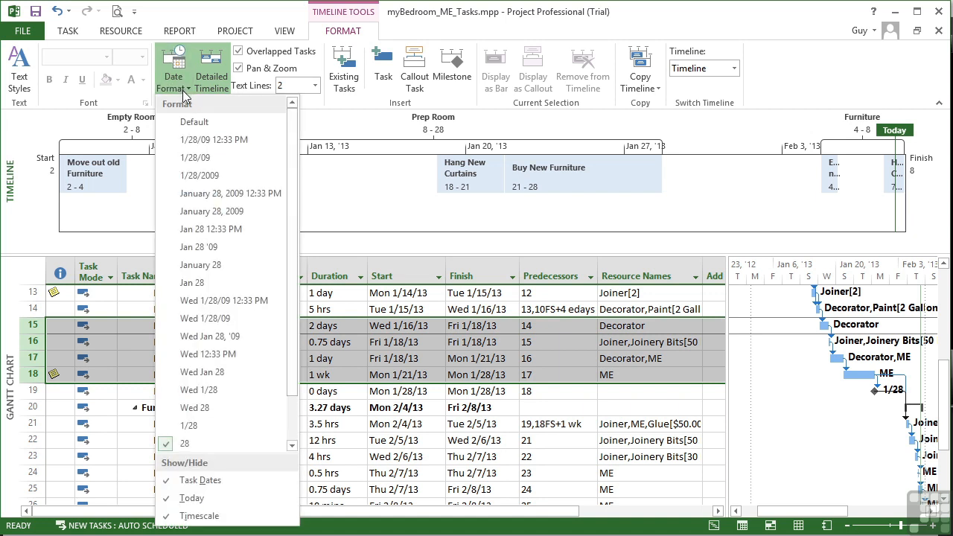
pyautogui.click(206, 425)
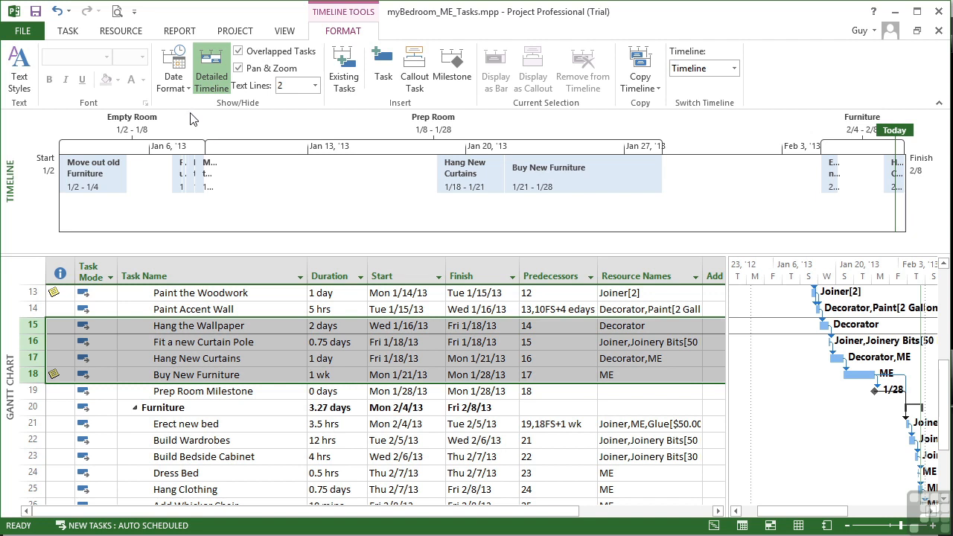
# Hide the task dates, the Today marker and the timescale on the timeline
pyautogui.click(181, 85)
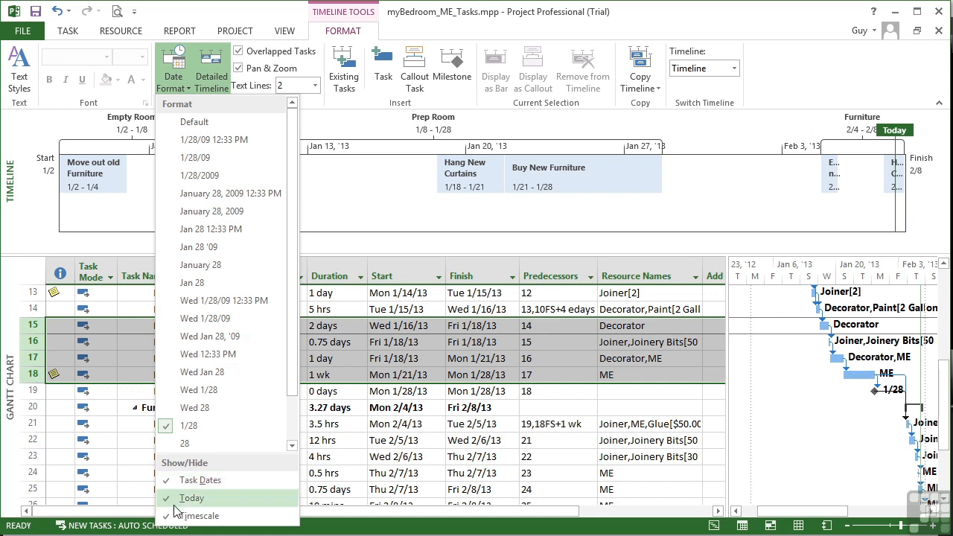
pyautogui.click(217, 485)
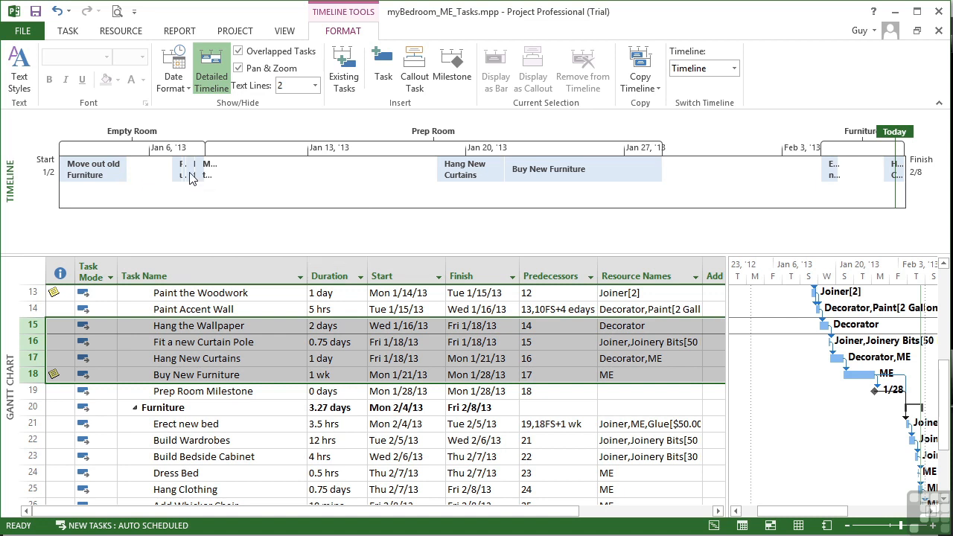
pyautogui.click(173, 75)
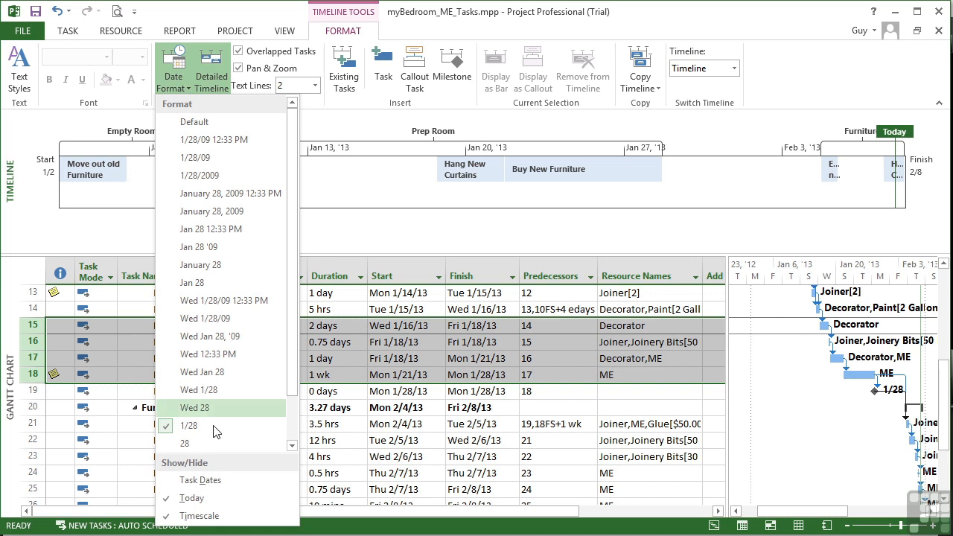
pyautogui.click(206, 499)
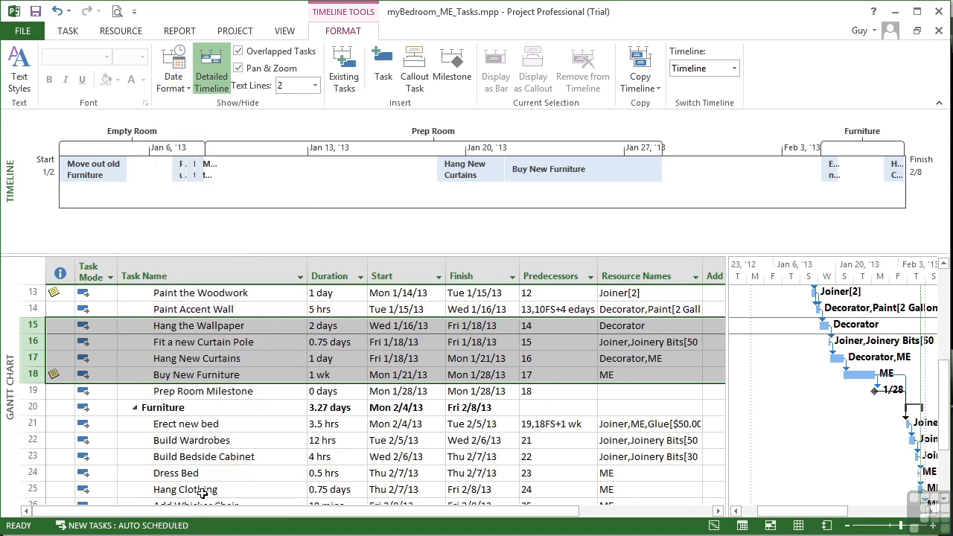
pyautogui.click(174, 75)
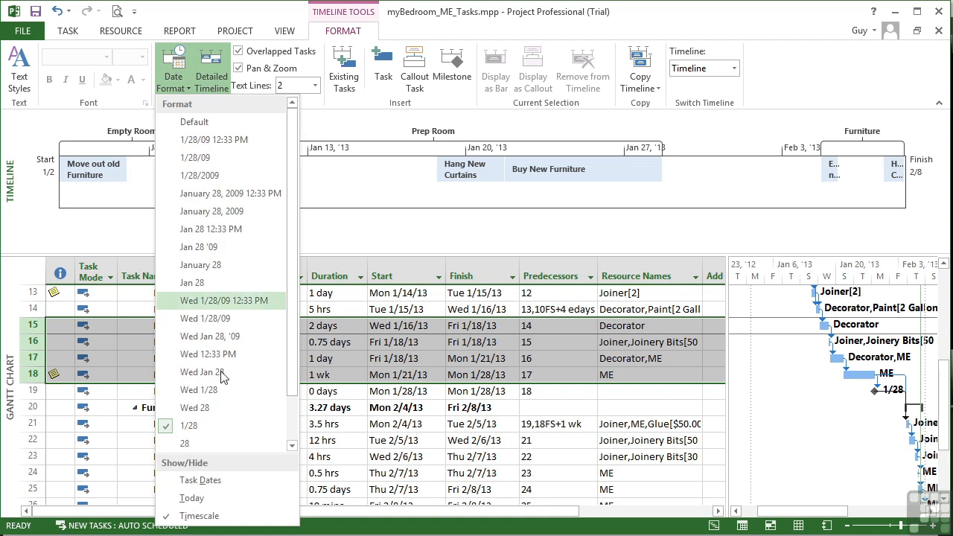
pyautogui.click(220, 517)
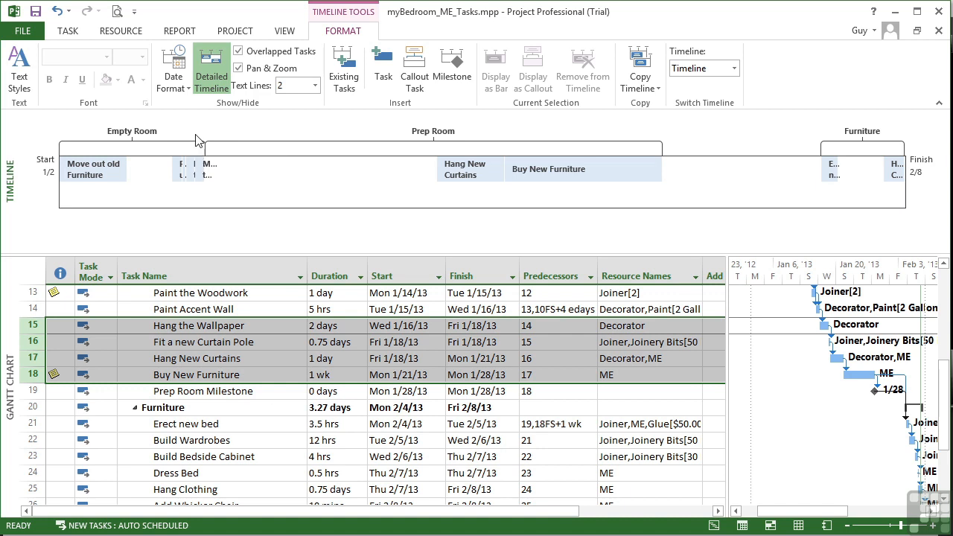
# Show the task dates on the timeline and hide them again
pyautogui.click(183, 88)
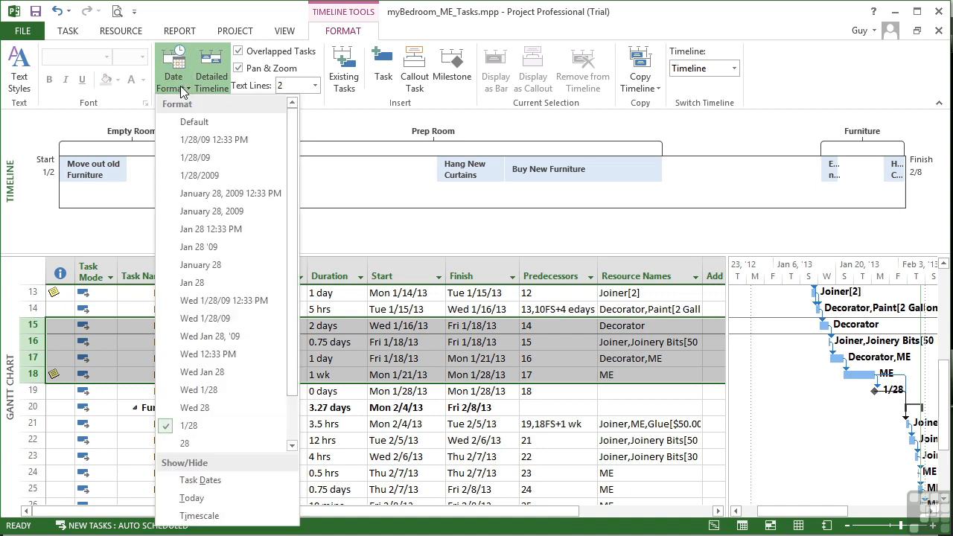
pyautogui.click(204, 482)
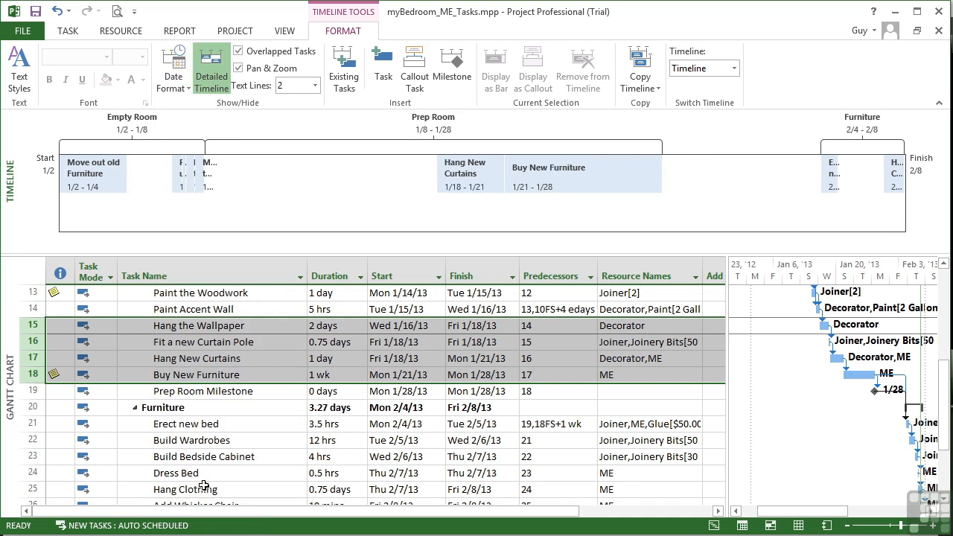
pyautogui.click(175, 79)
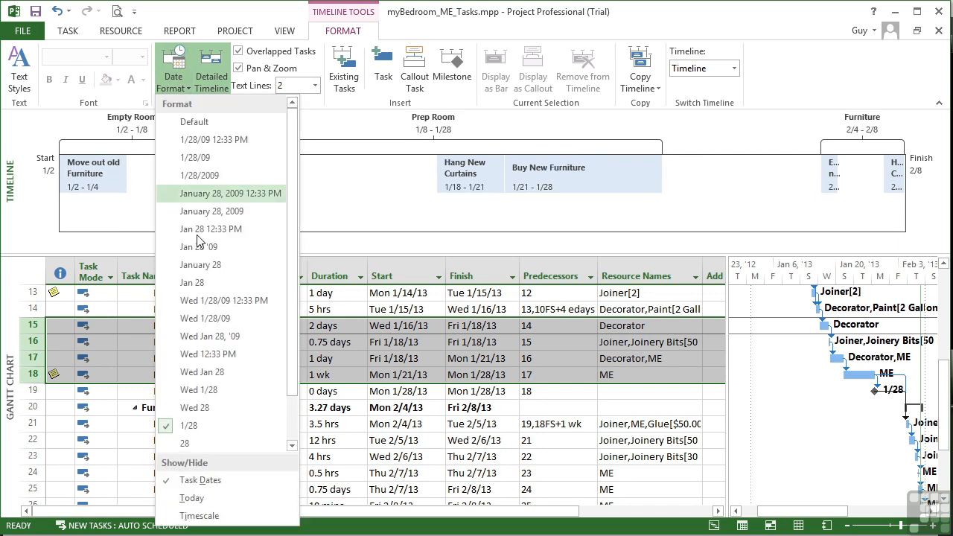
pyautogui.click(200, 481)
# Show the timescale, the Today marker and the task dates on the timeline again
pyautogui.click(174, 75)
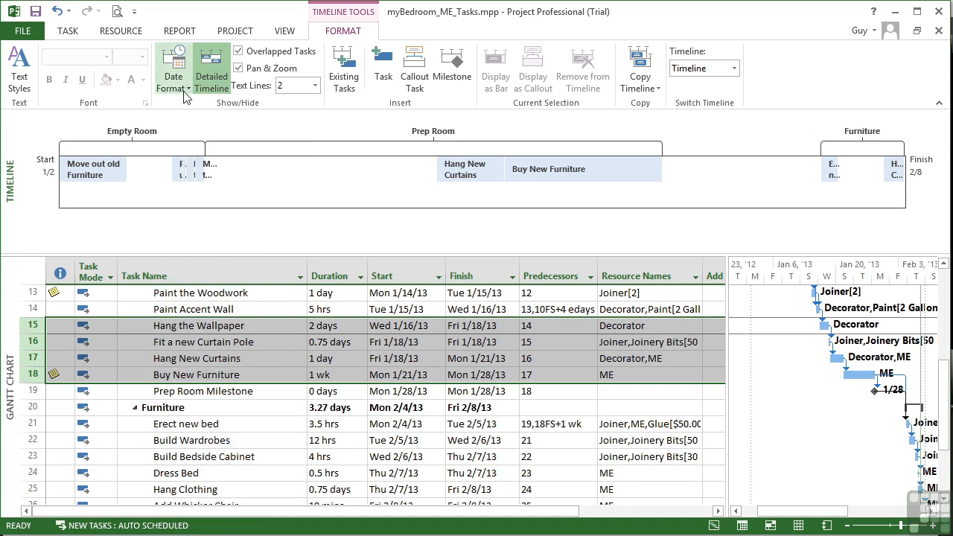
pyautogui.click(199, 515)
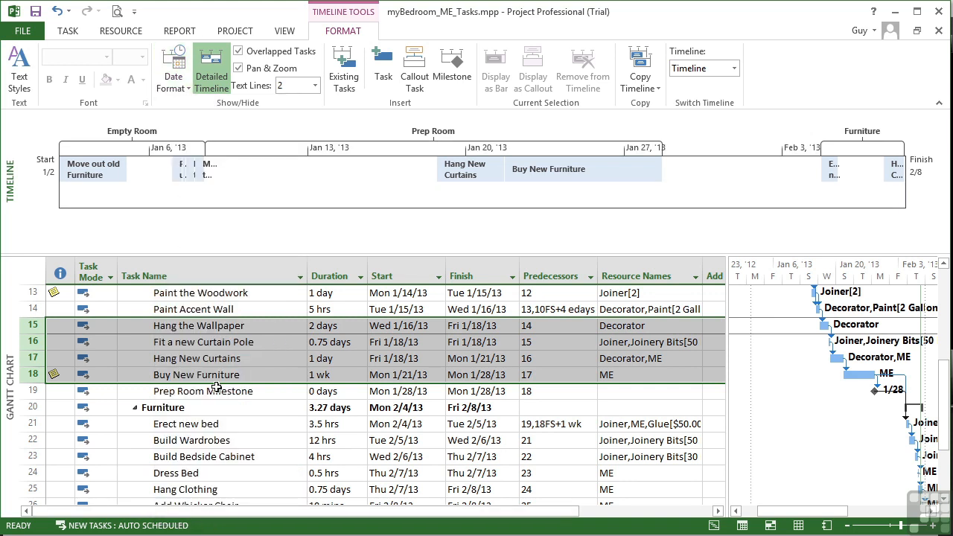
pyautogui.click(177, 86)
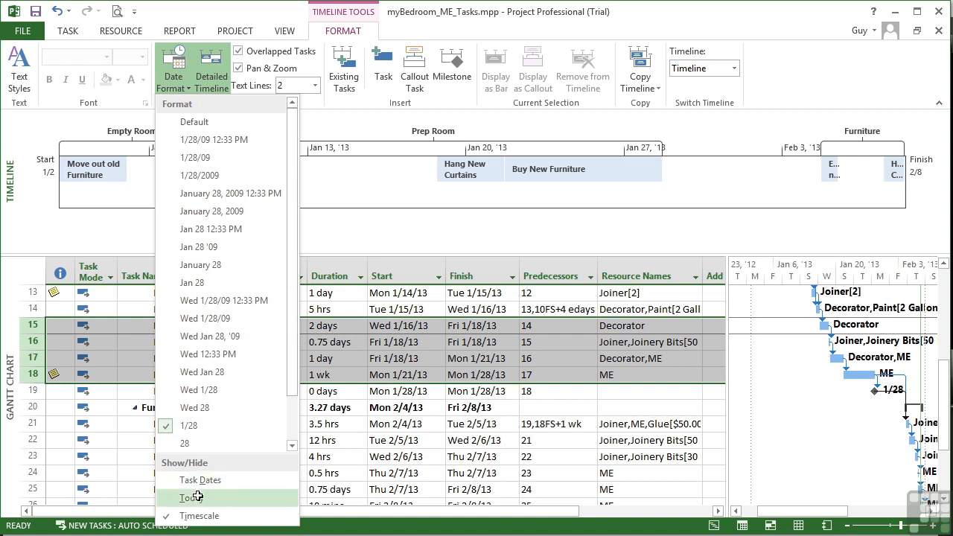
pyautogui.click(195, 498)
pyautogui.click(173, 78)
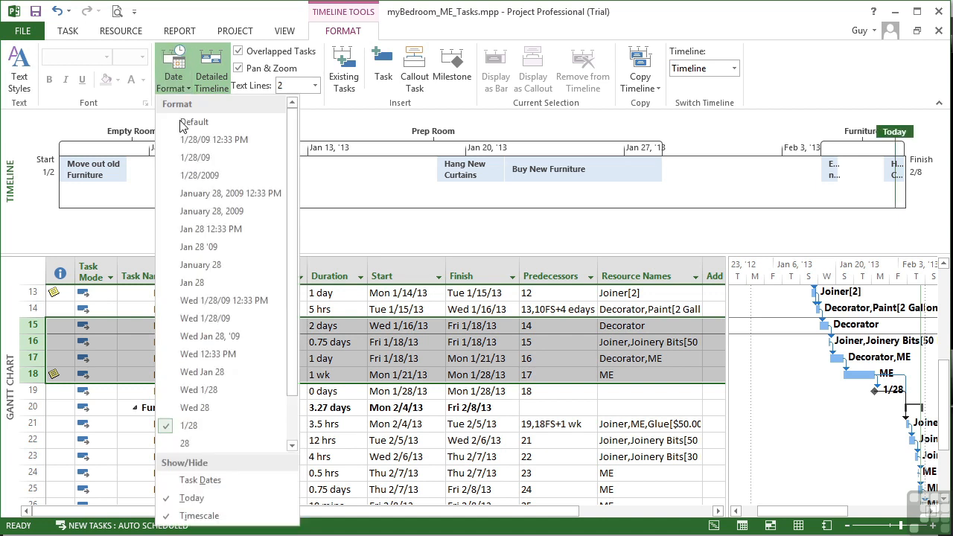
pyautogui.click(200, 481)
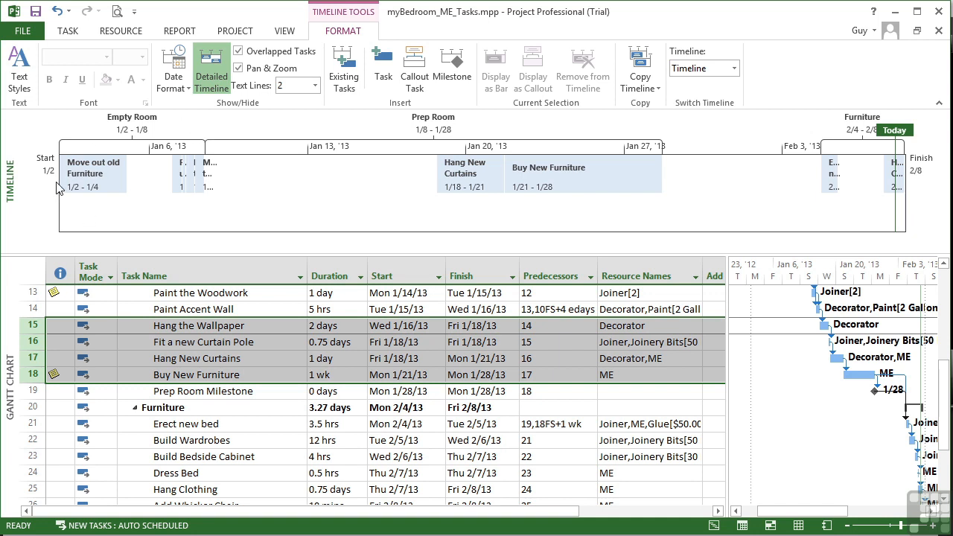
# Change the text style of the timeline's Today Label to the orange theme color and apply it
pyautogui.click(19, 67)
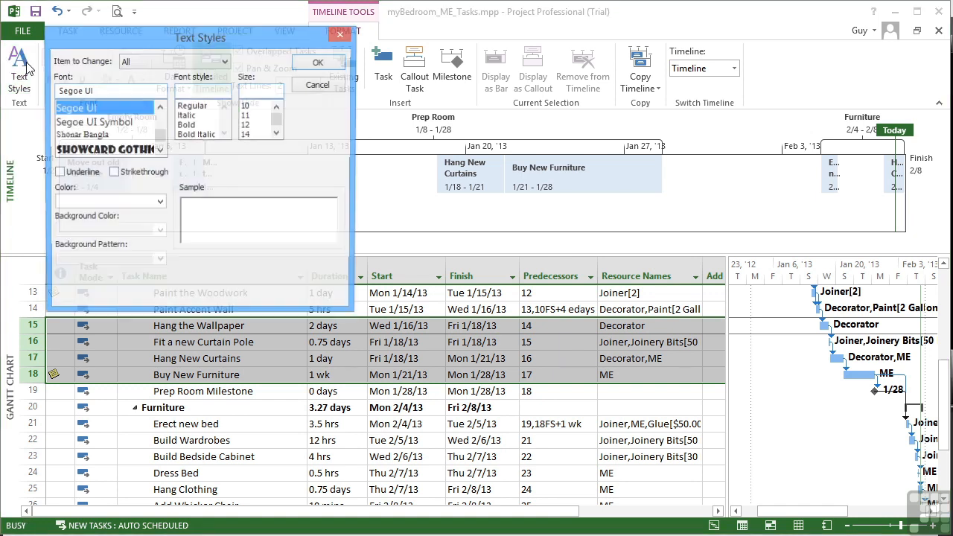
pyautogui.click(225, 63)
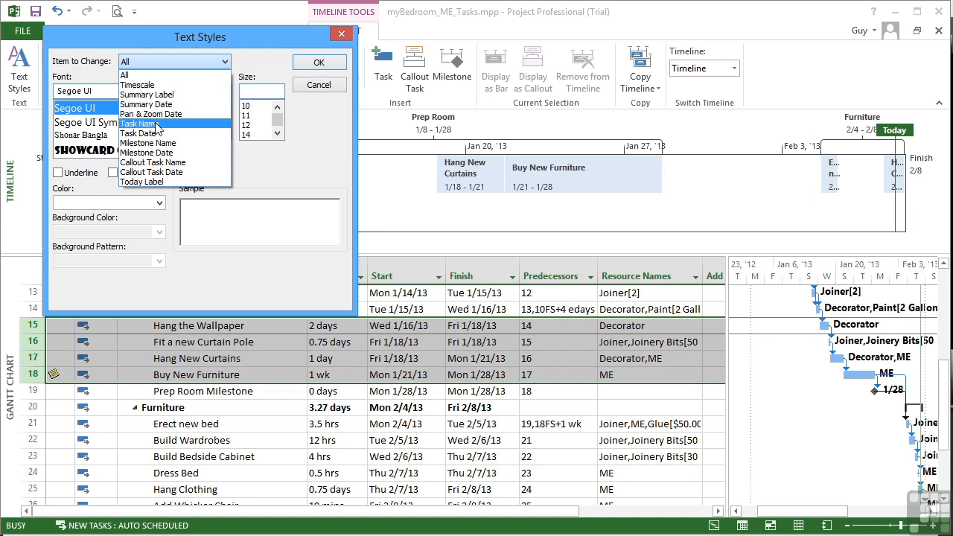
pyautogui.click(154, 182)
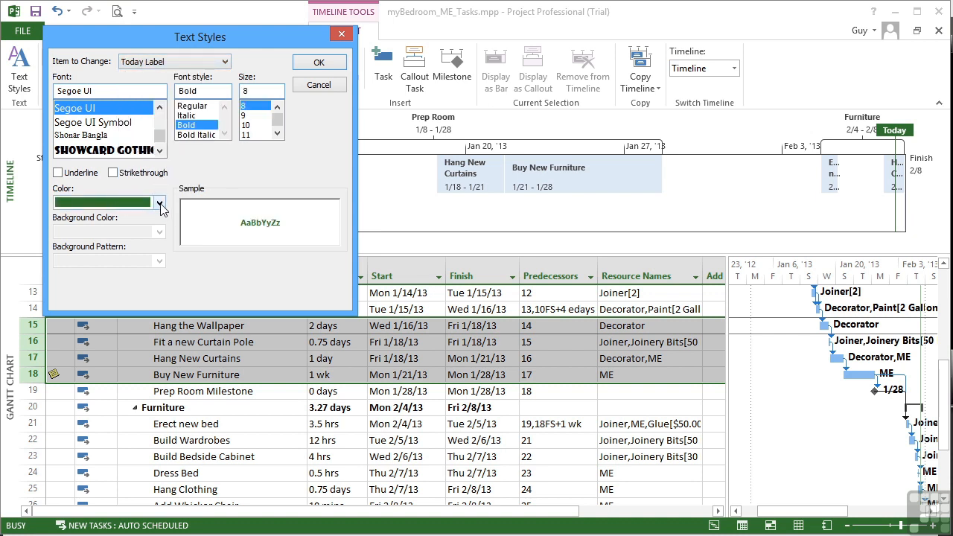
pyautogui.click(159, 203)
pyautogui.click(125, 253)
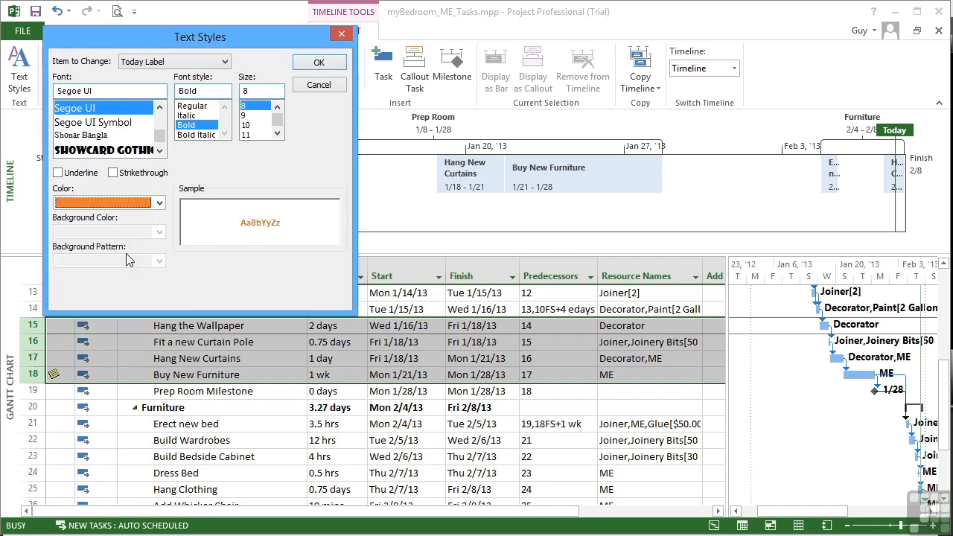
pyautogui.click(318, 64)
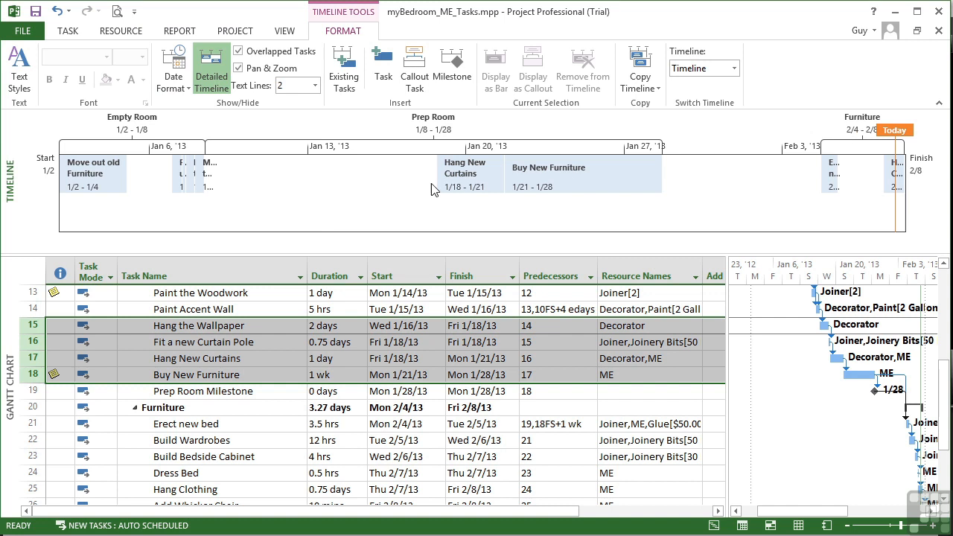
# In the timeline's text styles, set the Task Name color to the blue theme color
pyautogui.click(21, 68)
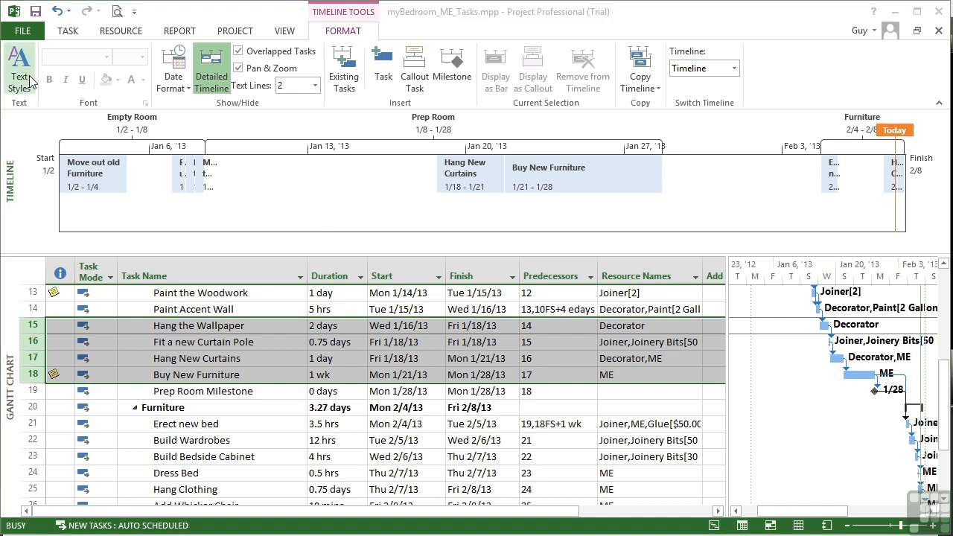
pyautogui.click(213, 61)
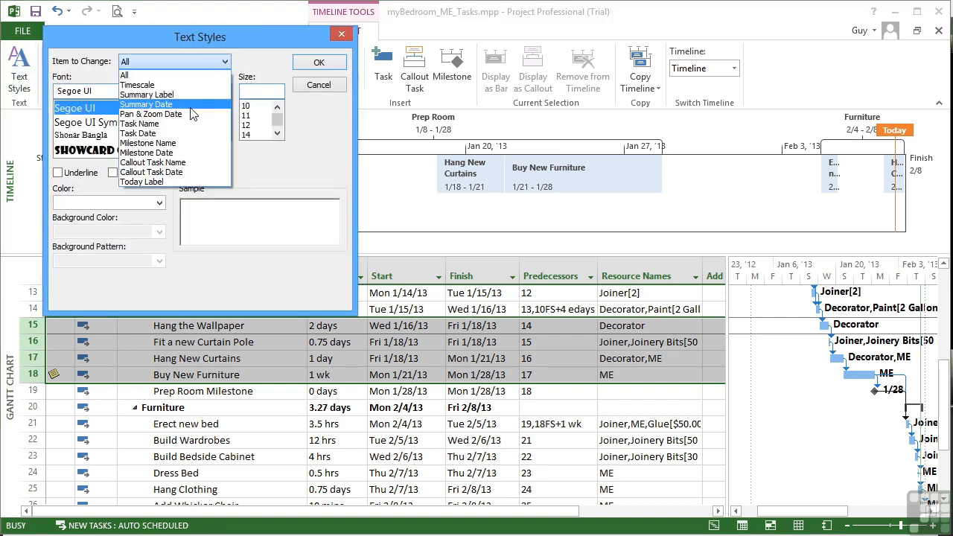
pyautogui.click(172, 123)
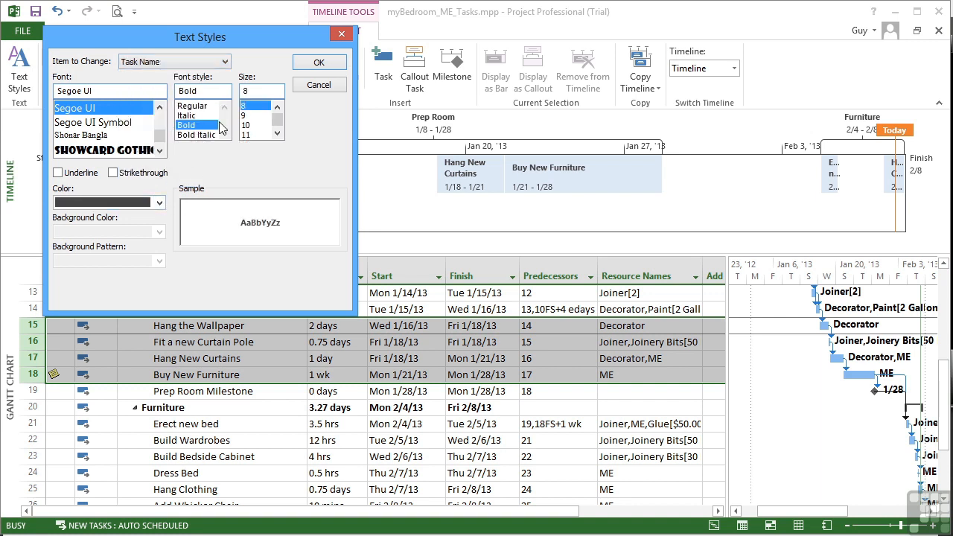
pyautogui.click(158, 203)
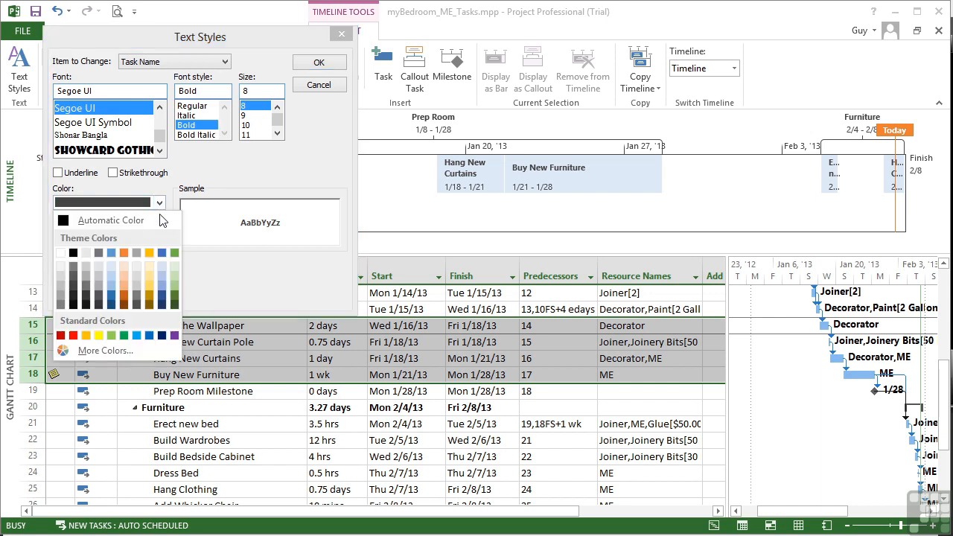
pyautogui.click(160, 253)
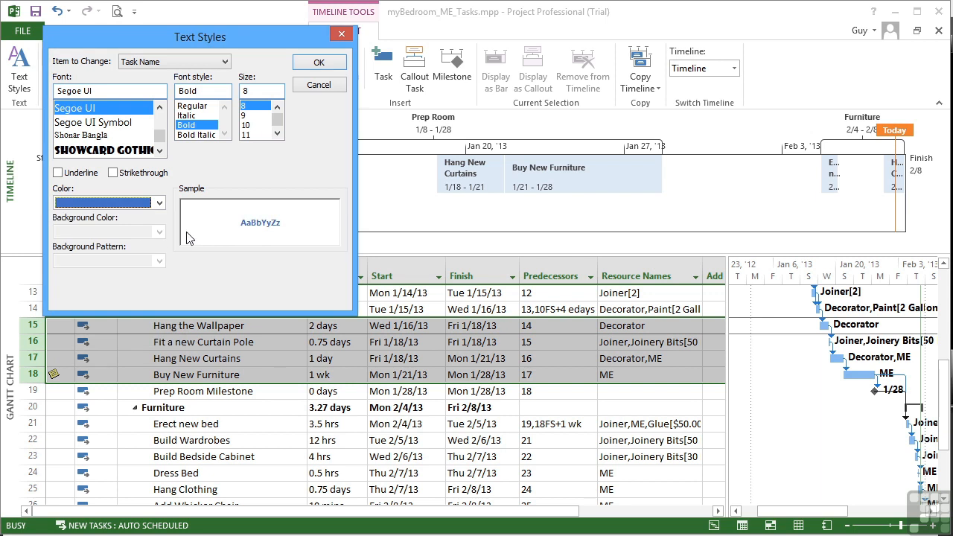
# Set the Summary Label text style to the blue theme color and Bold, and apply the text style changes
pyautogui.click(225, 61)
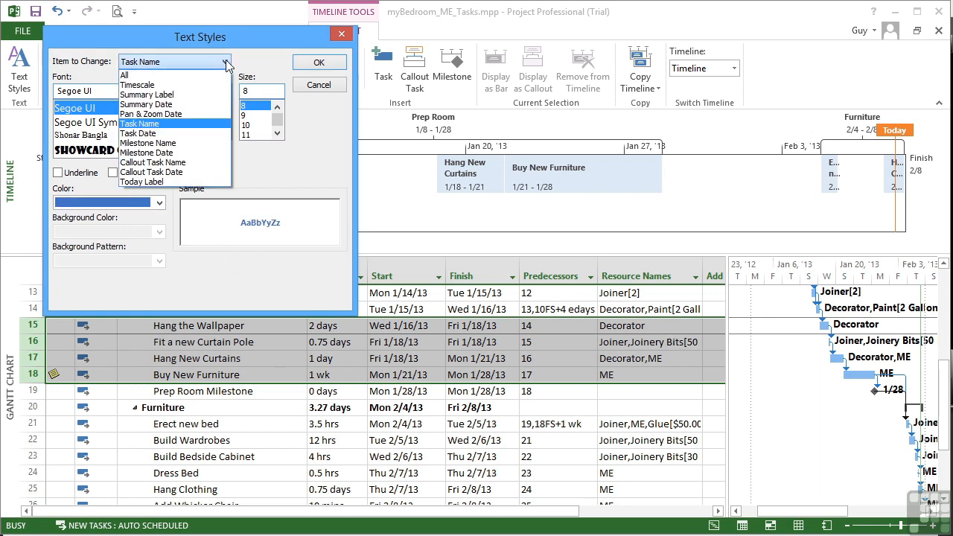
pyautogui.click(170, 97)
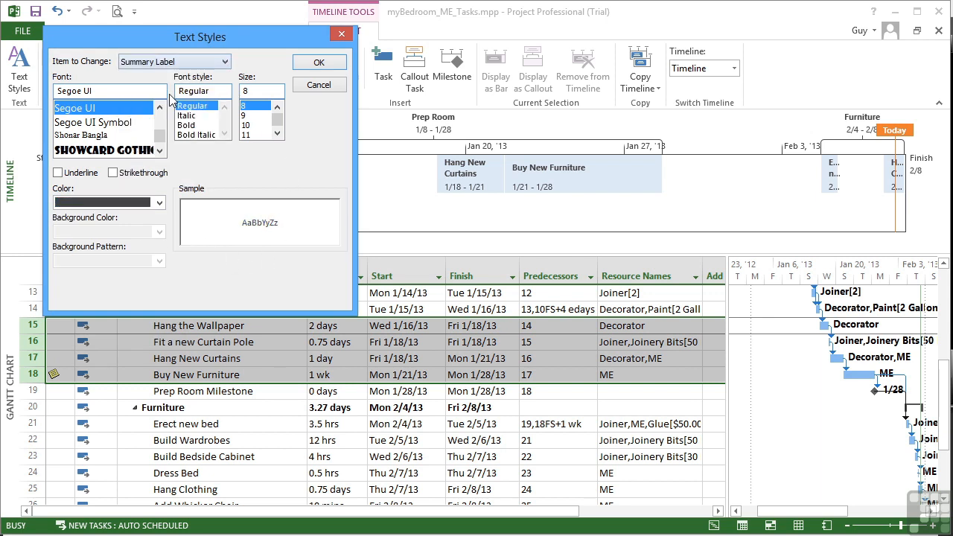
pyautogui.click(157, 203)
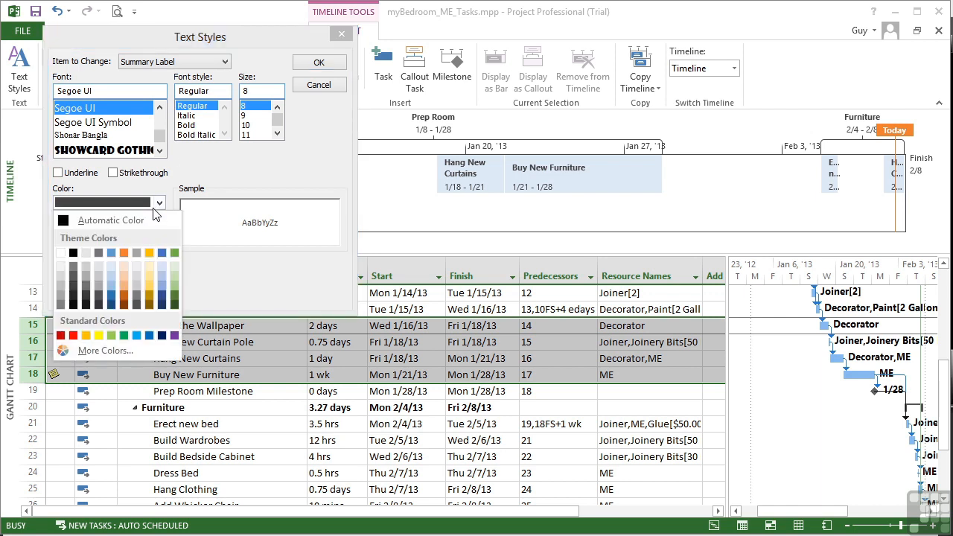
pyautogui.click(159, 257)
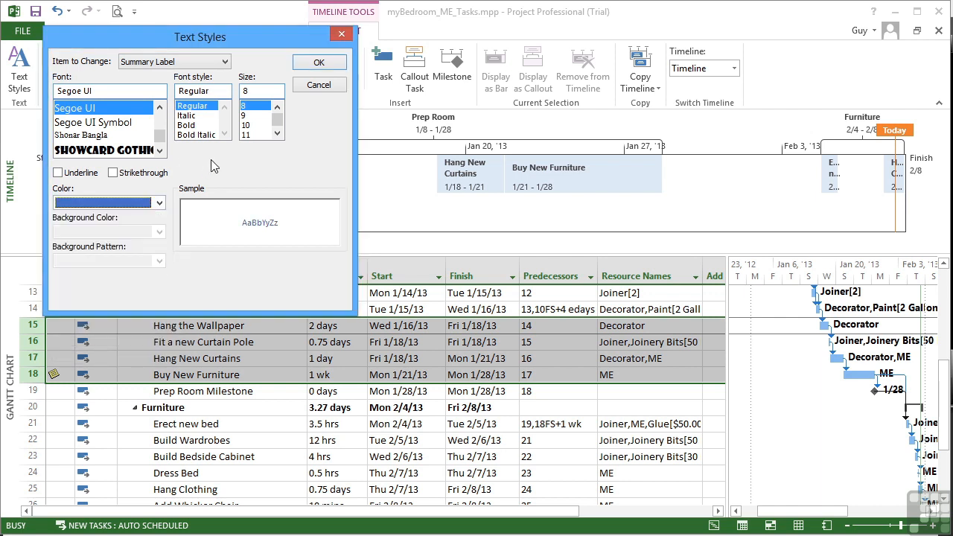
pyautogui.click(196, 126)
pyautogui.click(319, 63)
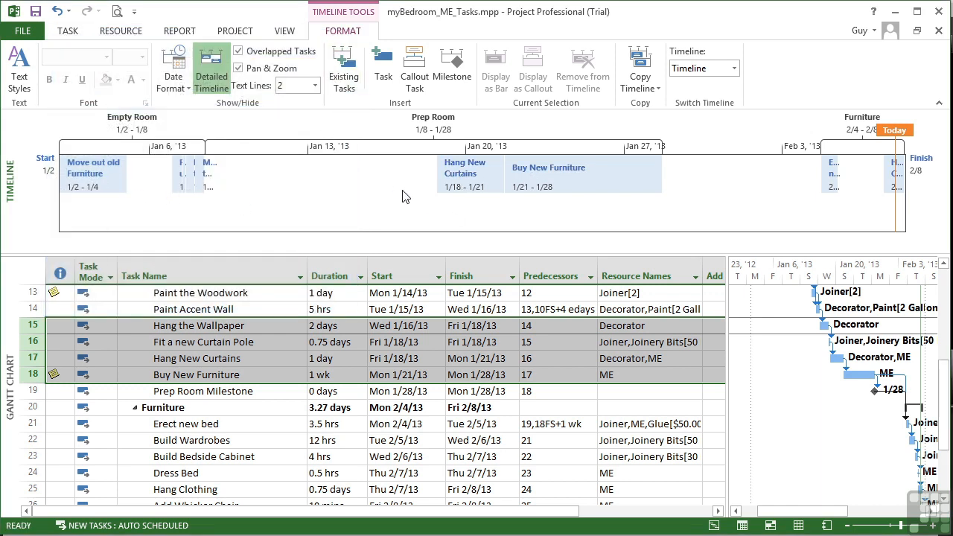
# In the timeline's text styles, set the font for All items to Arial
pyautogui.click(13, 66)
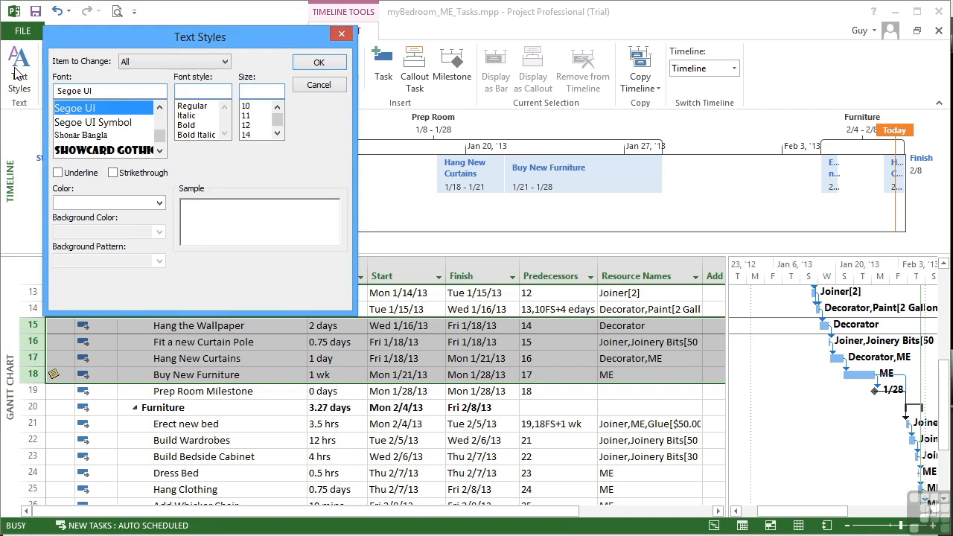
pyautogui.click(208, 63)
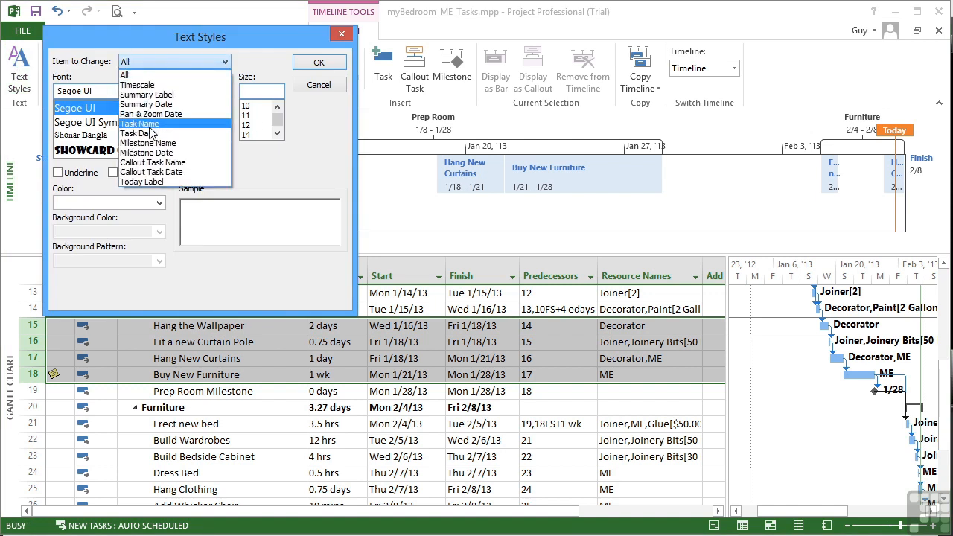
pyautogui.click(148, 78)
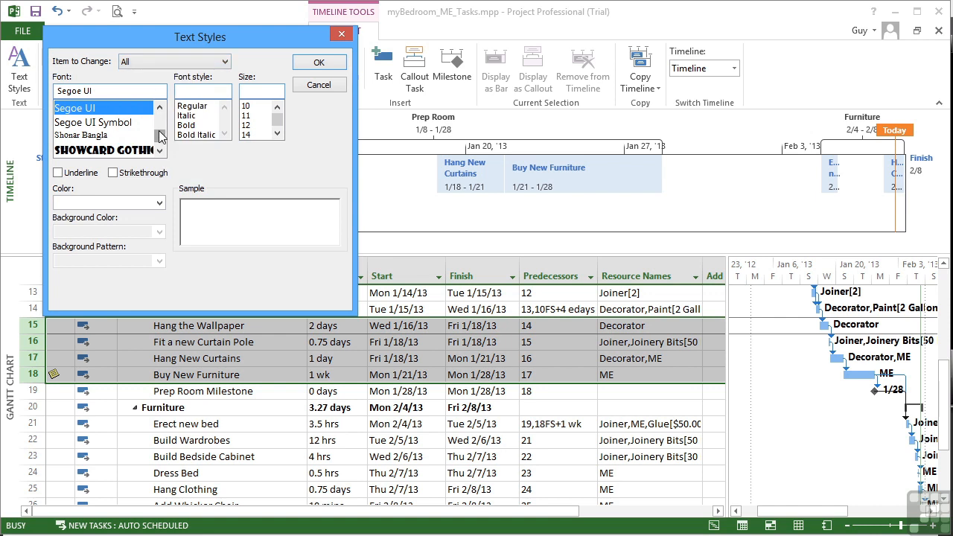
pyautogui.moveTo(163, 135); pyautogui.dragTo(161, 117)
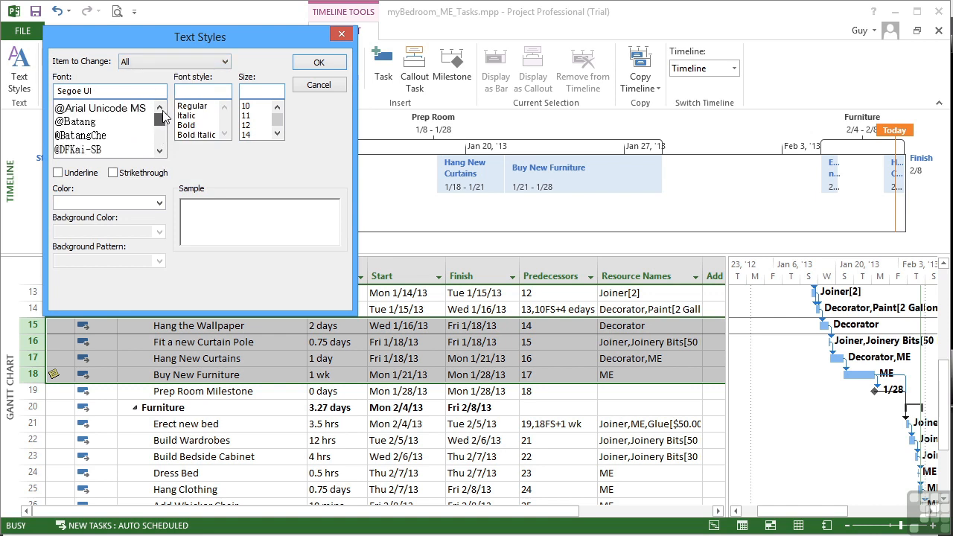
pyautogui.click(162, 148)
pyautogui.moveTo(162, 151); pyautogui.dragTo(162, 151)
pyautogui.doubleClick(119, 91)
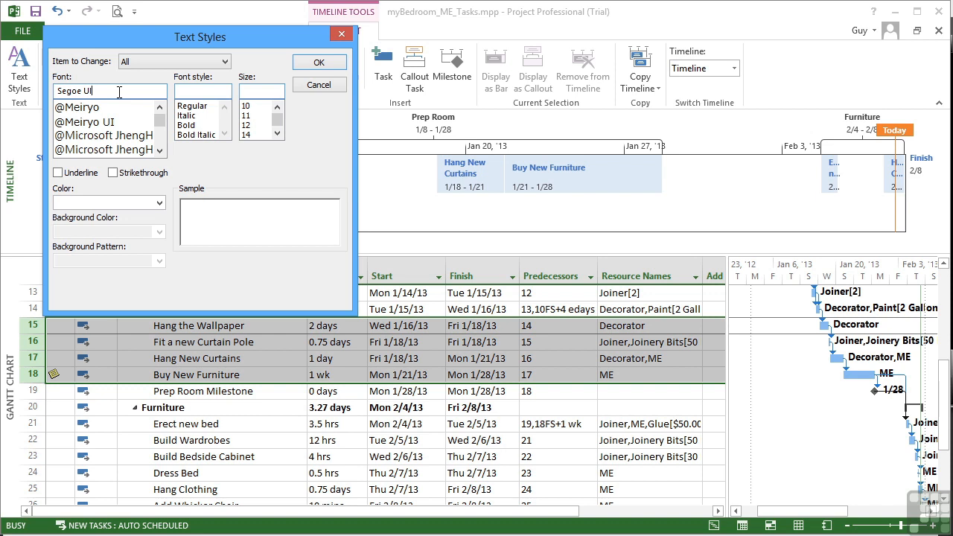
pyautogui.press('BackSpace')
pyautogui.press('BackSpace')
pyautogui.press('BackSpace')
pyautogui.press('BackSpace')
pyautogui.press('BackSpace')
pyautogui.press('BackSpace')
pyautogui.press('BackSpace')
pyautogui.press('BackSpace')
pyautogui.write('aria')
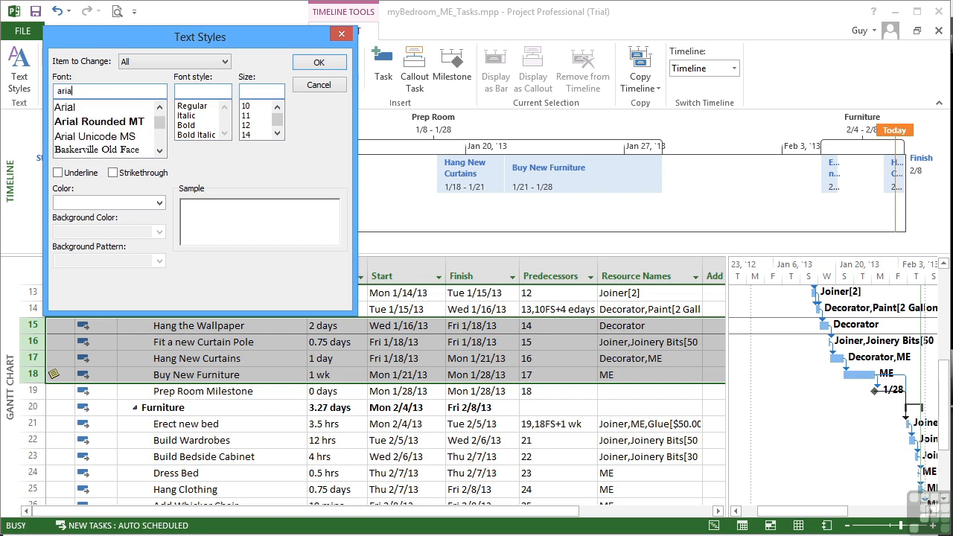
pyautogui.click(88, 111)
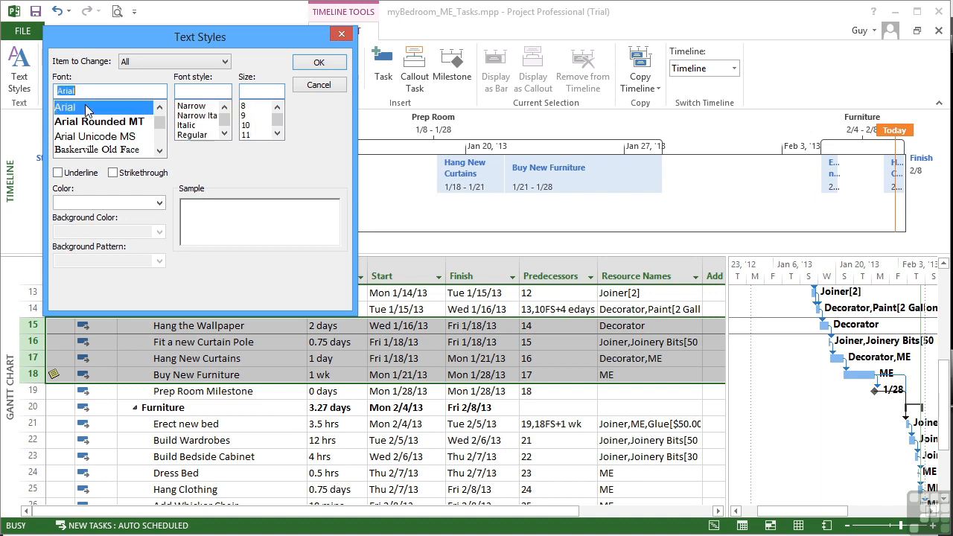
# Set the font style for All items to Regular and the size to 8, and apply the text style changes
pyautogui.click(202, 135)
pyautogui.click(257, 106)
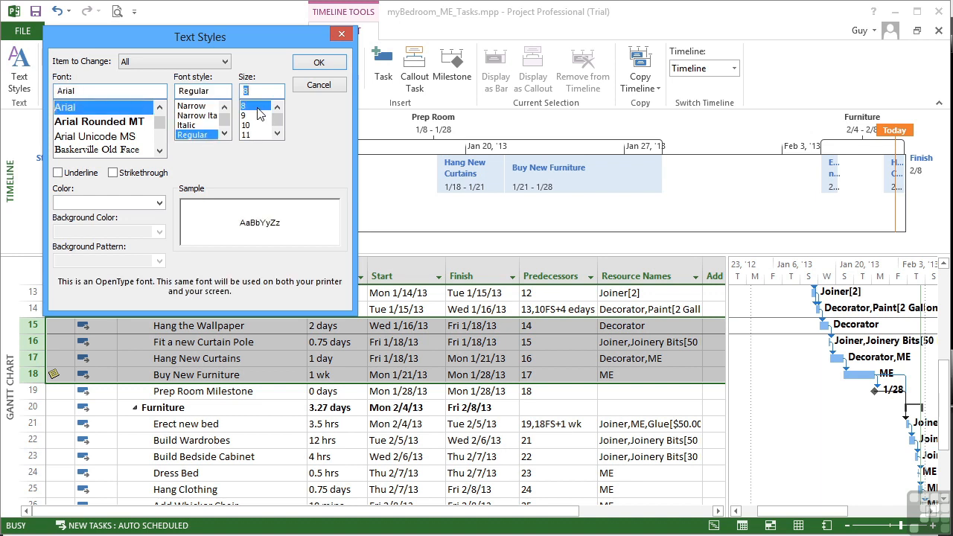
pyautogui.click(321, 65)
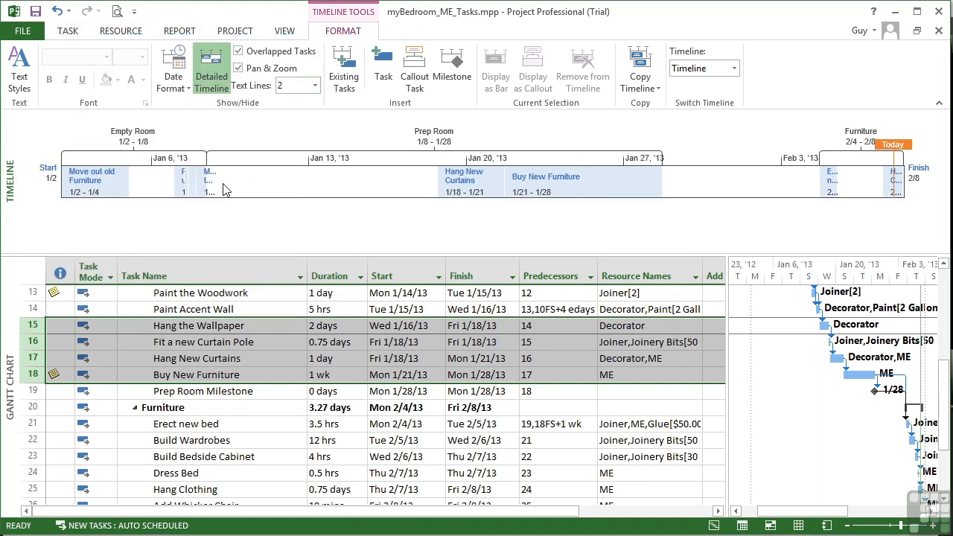
# Check which timeline items can be changed in the text styles, keep All selected and confirm the settings
pyautogui.moveTo(84, 193)
pyautogui.click(19, 72)
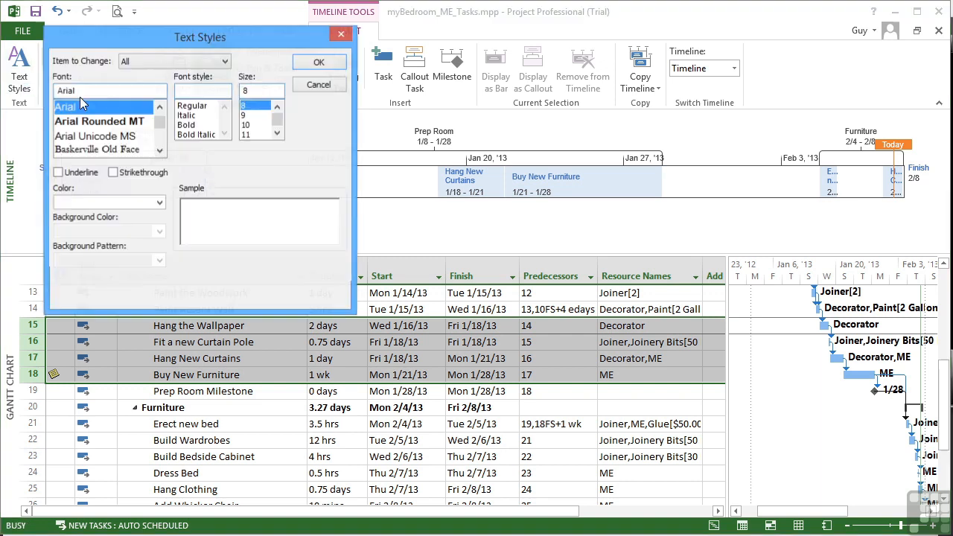
pyautogui.click(226, 63)
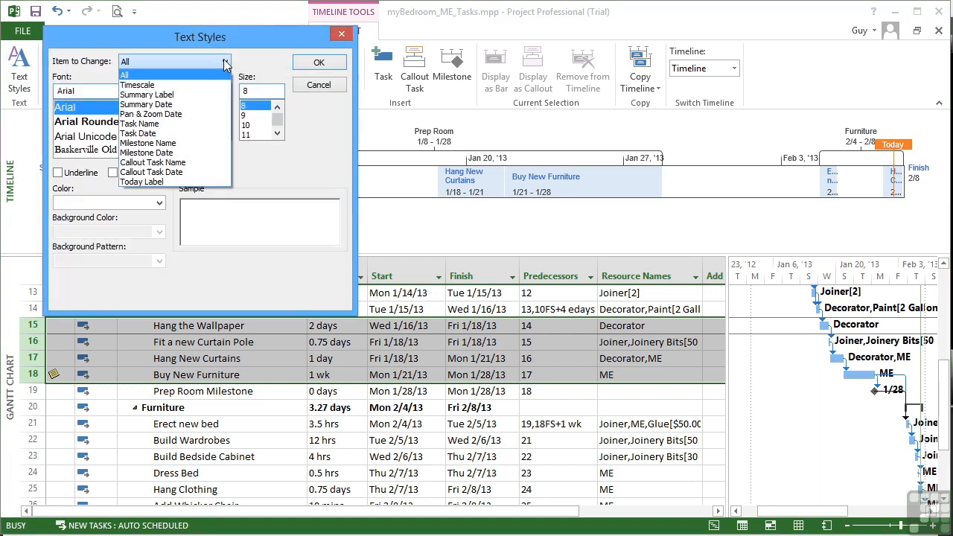
pyautogui.click(257, 61)
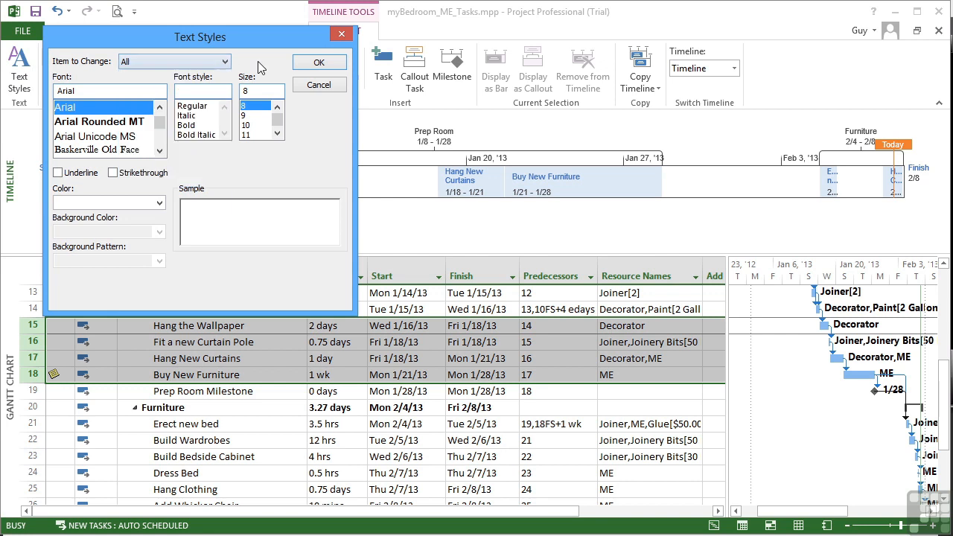
pyautogui.click(316, 63)
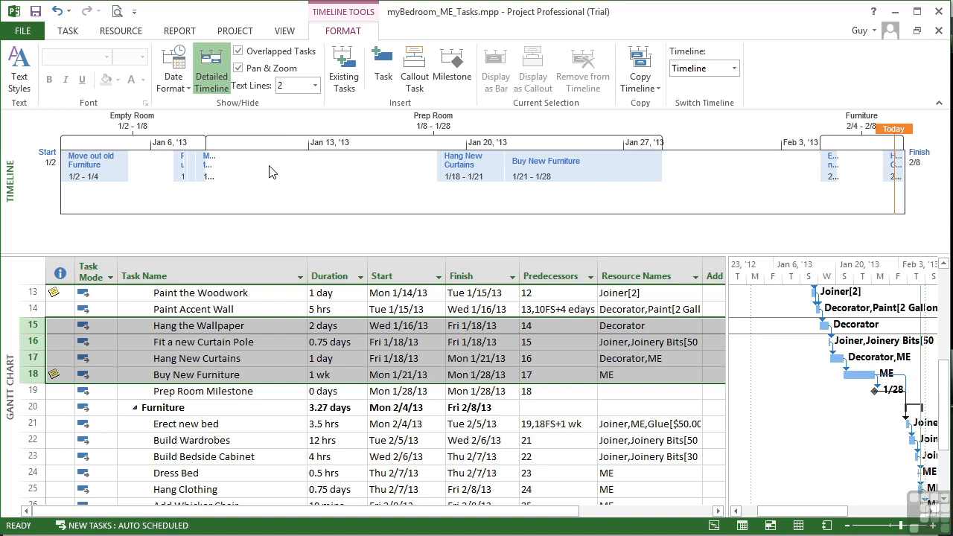
# Look through the date formats available for the timeline
pyautogui.click(187, 89)
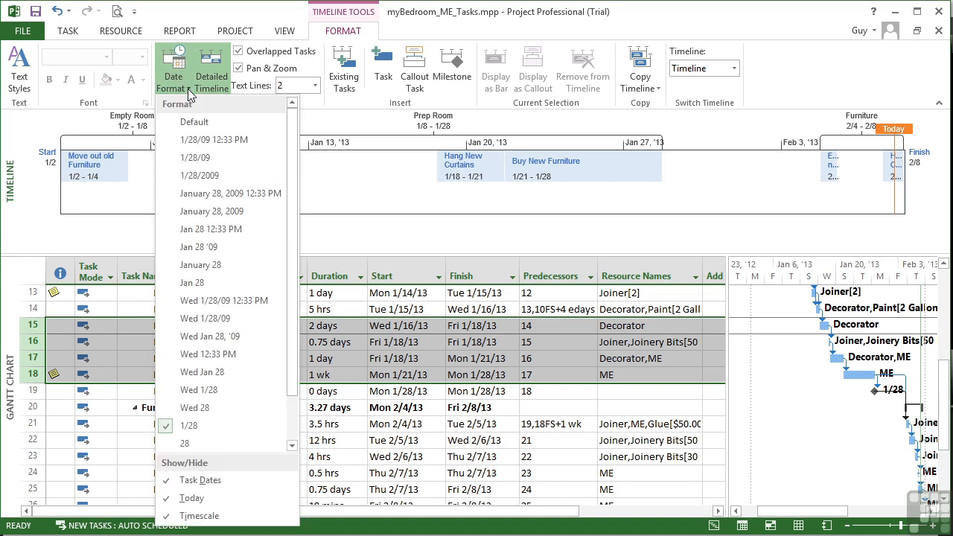
pyautogui.click(290, 410)
pyautogui.moveTo(290, 410); pyautogui.dragTo(289, 371)
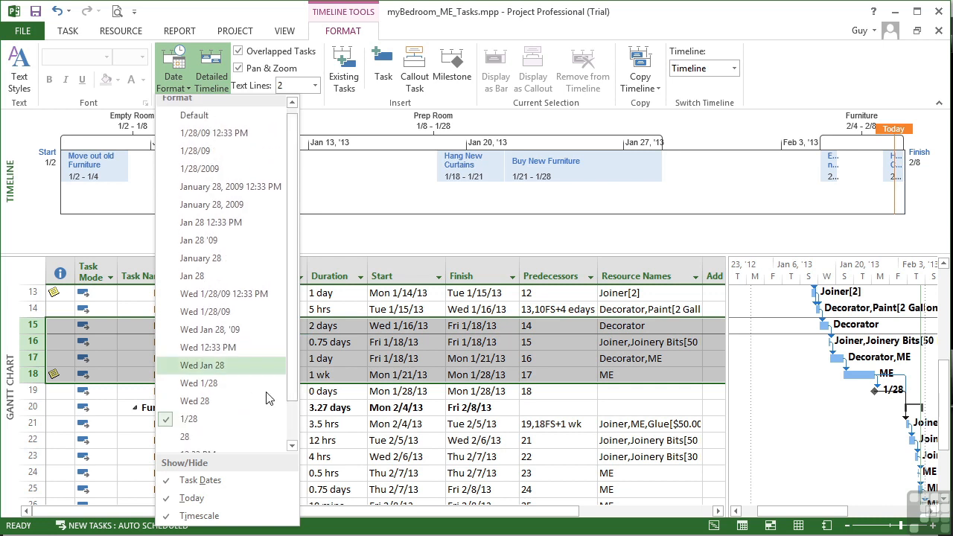